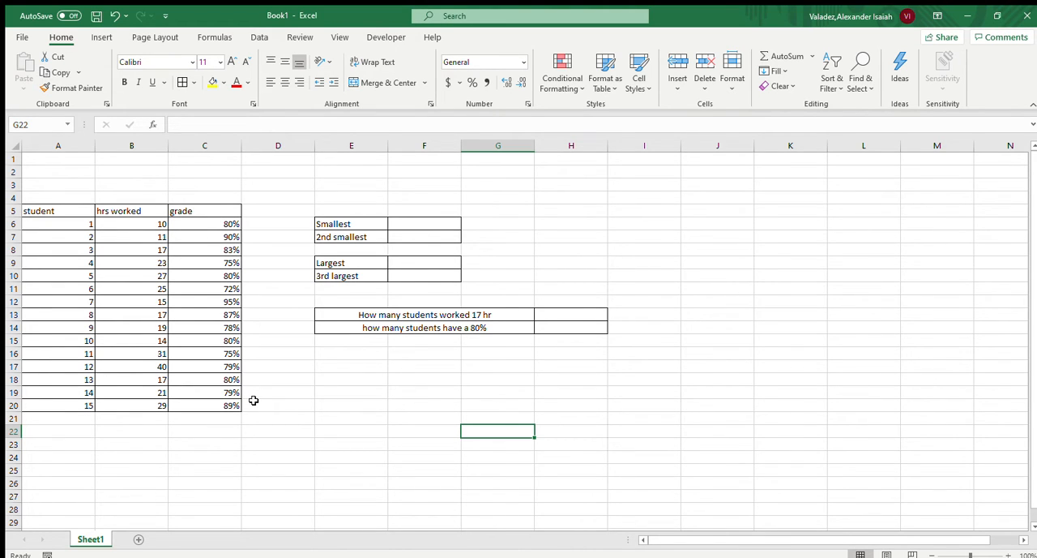
In F6, use the SMALL function on the hours worked in B6:B20 with k set to 1 to get the smallest value
left_click(442, 231)
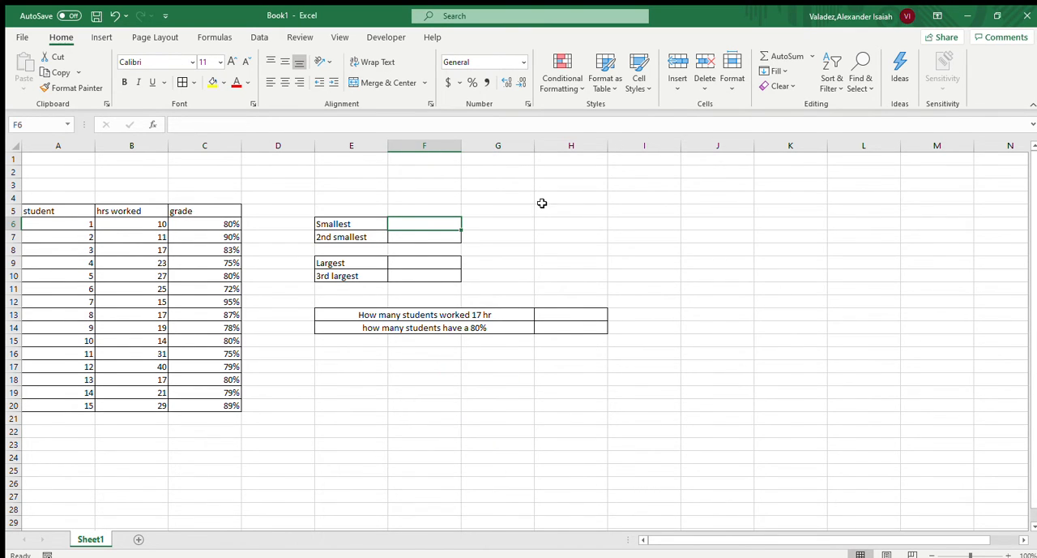
double_click(413, 226)
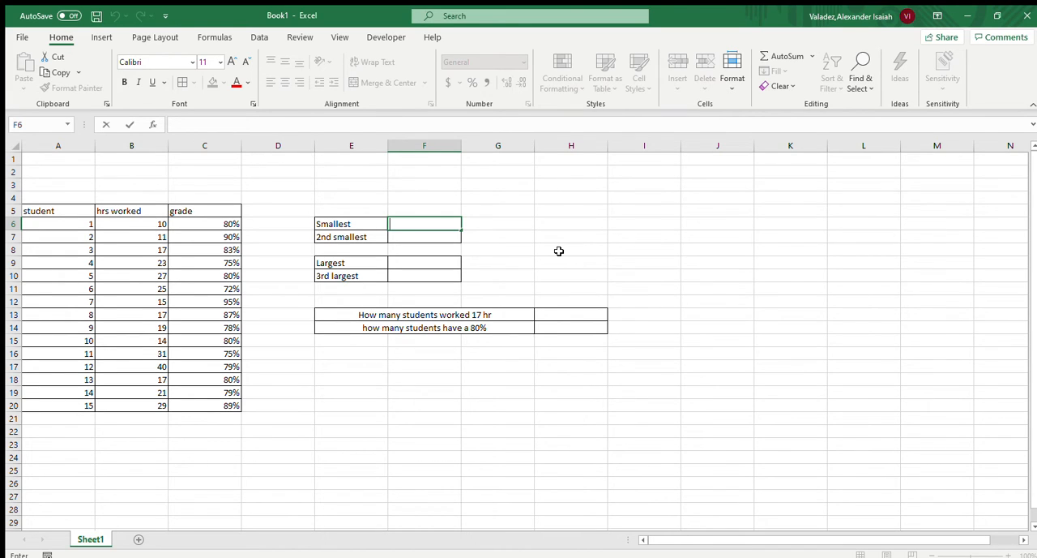
type("=")
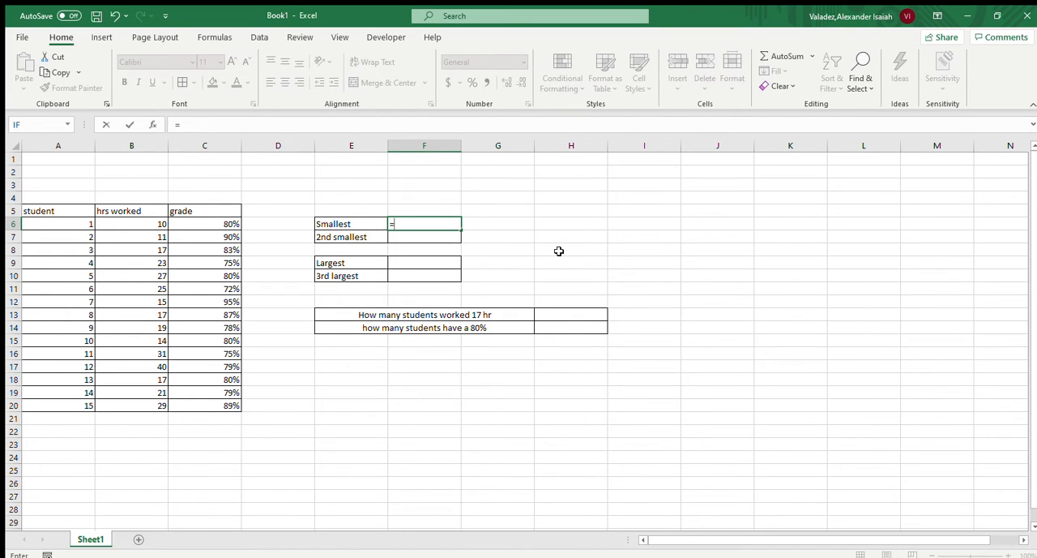
type("sma")
key("Tab")
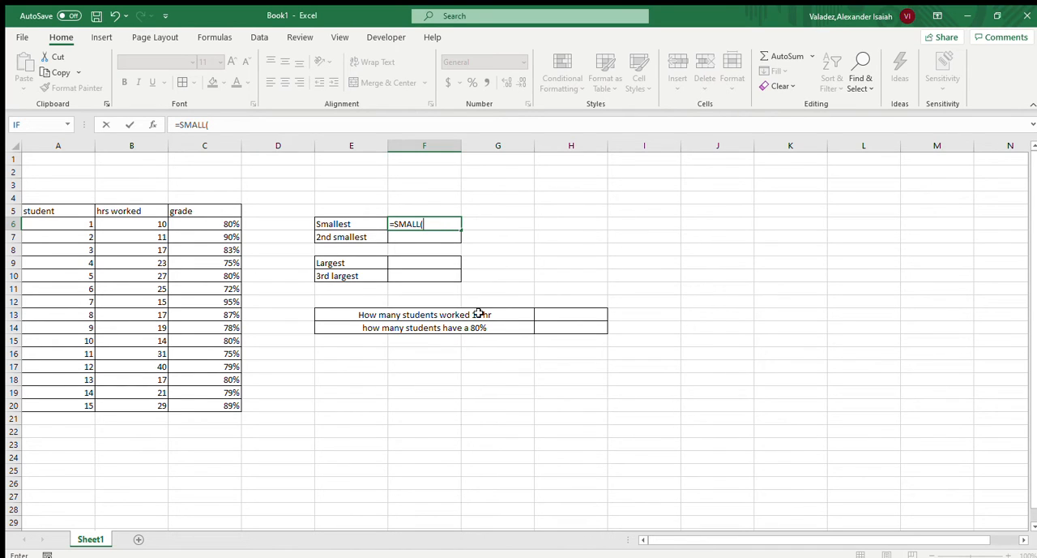
left_click_drag(154, 224, 160, 405)
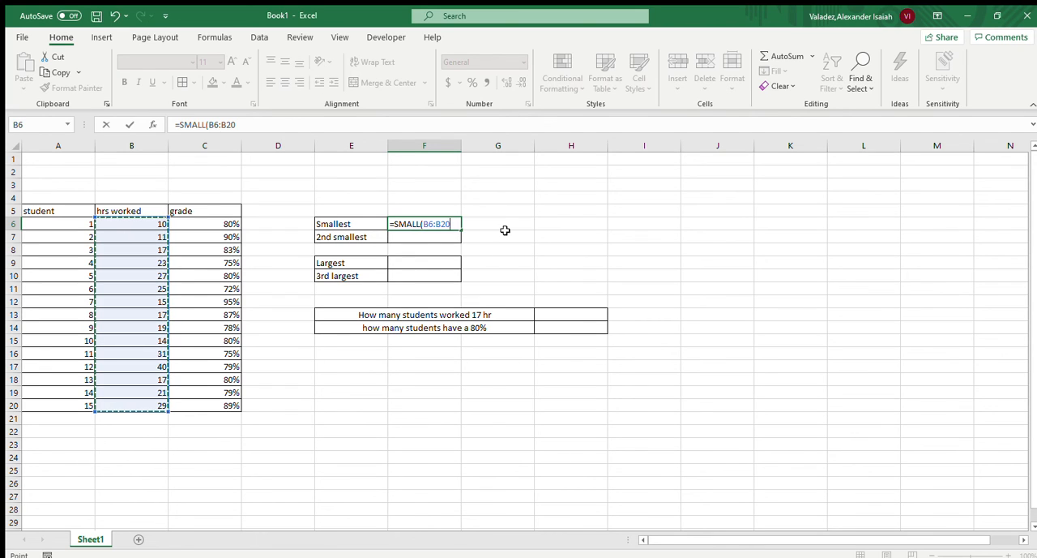
type(",")
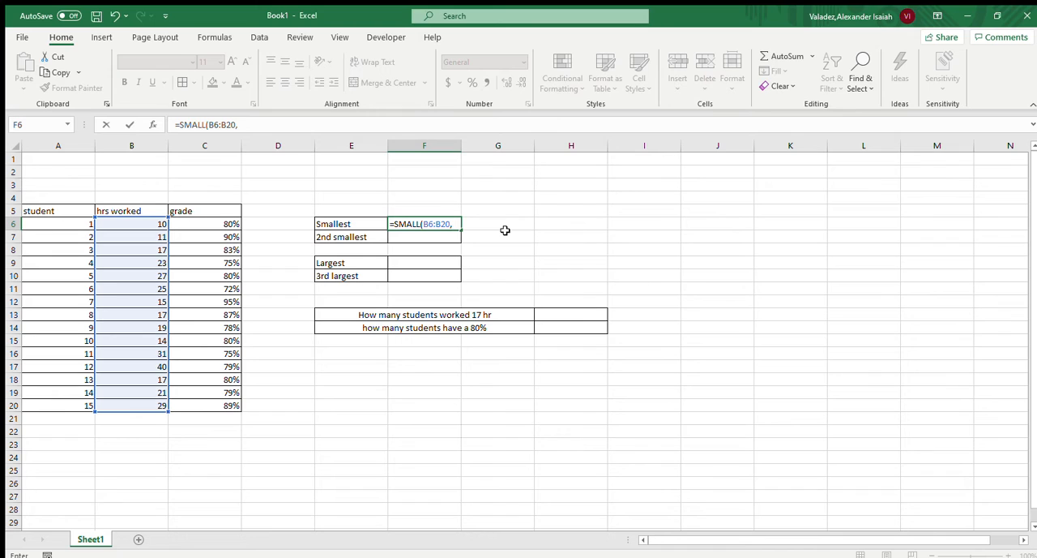
type("1")
key("Return")
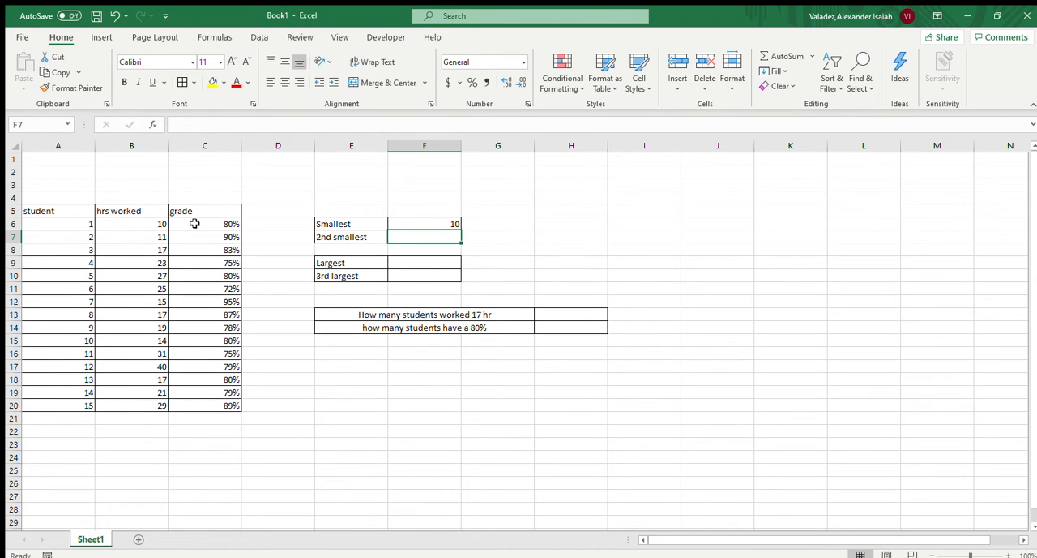
In F7, enter a SMALL formula over the hours worked in B6:B20 with k set to 2 for the second smallest value
double_click(437, 236)
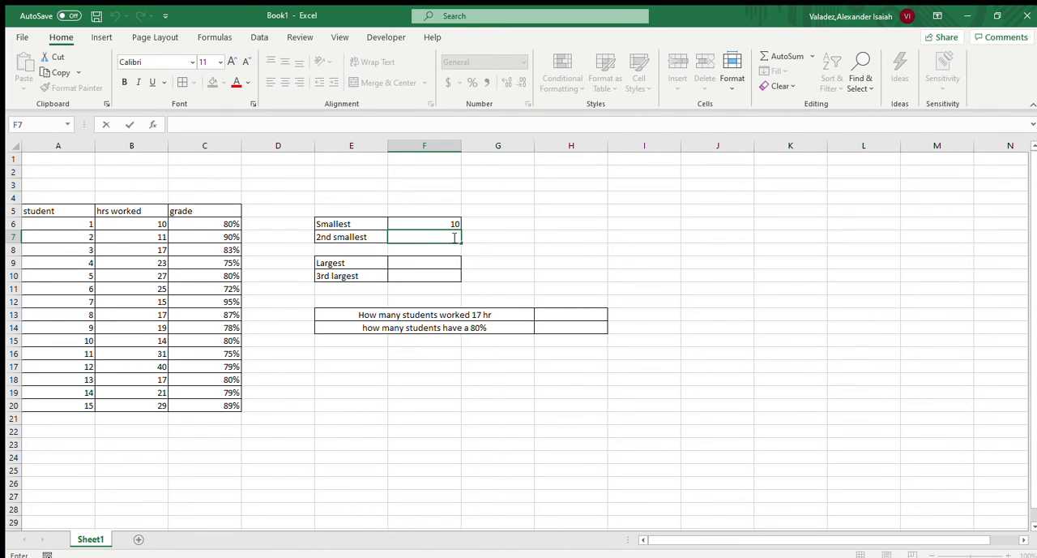
type("=")
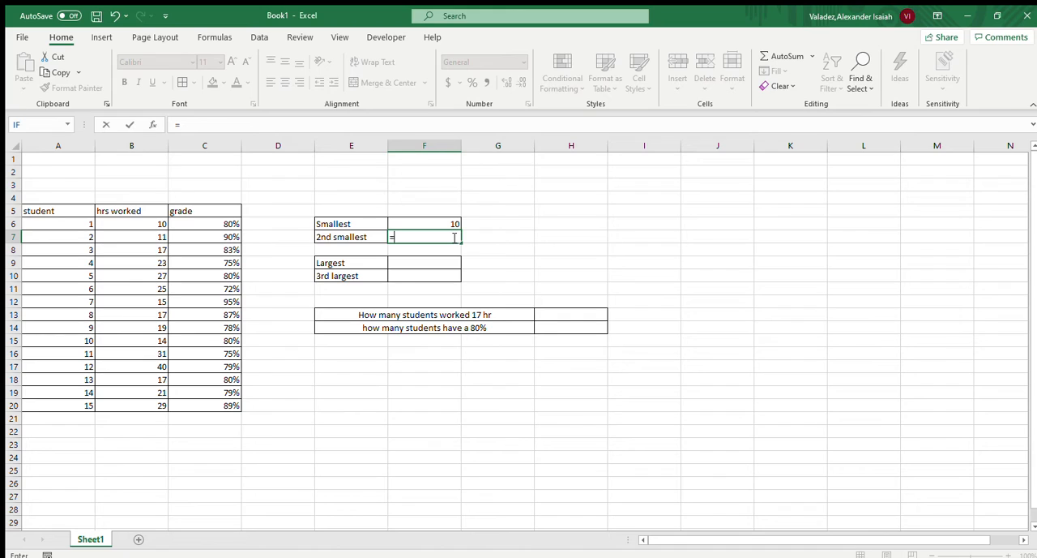
type("small")
key("Tab")
left_click(436, 235)
left_click_drag(132, 224, 138, 405)
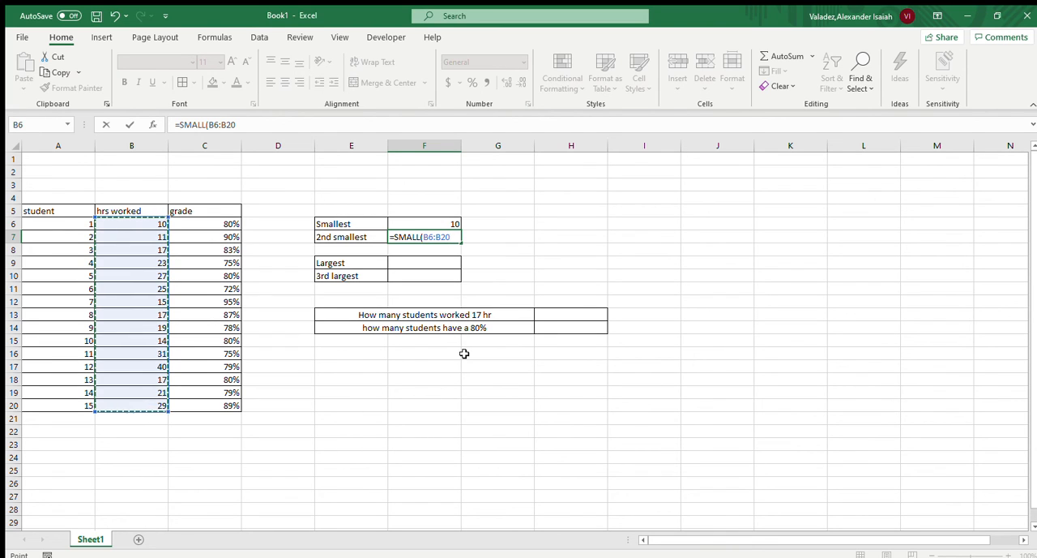
type(",2")
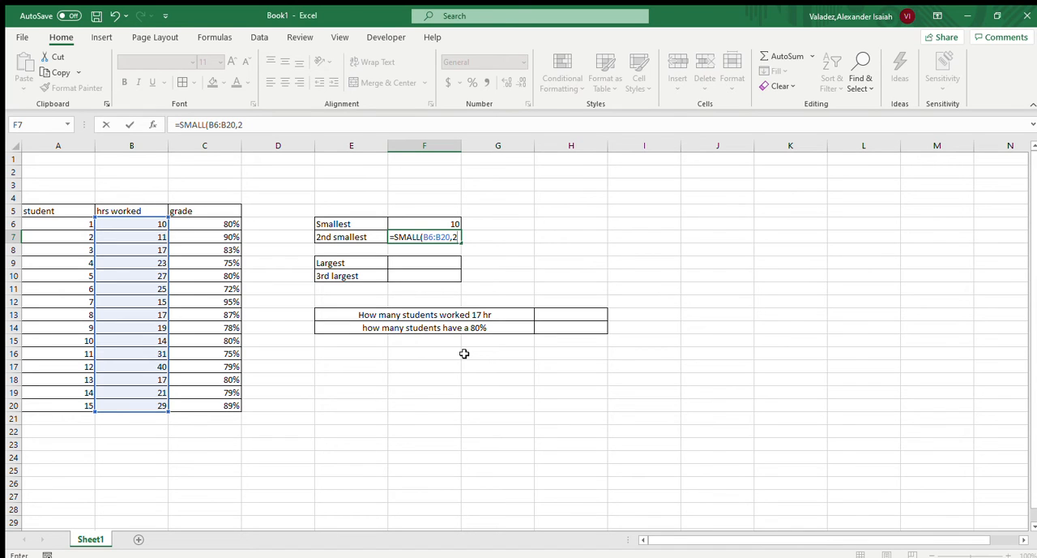
key("Return")
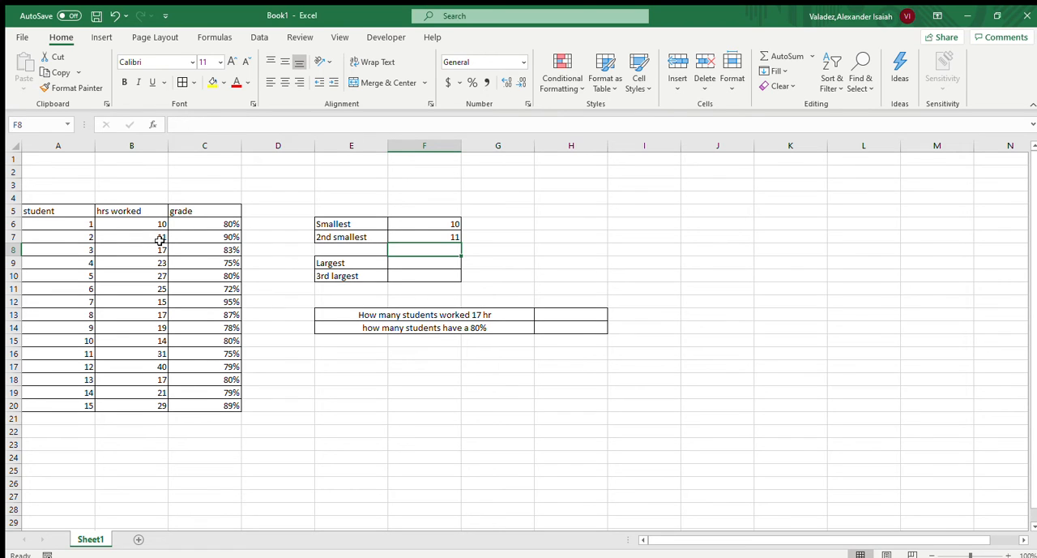
In F9, use the LARGE function on the hours worked in B6:B20 with k set to 1 to get the largest value
left_click(447, 260)
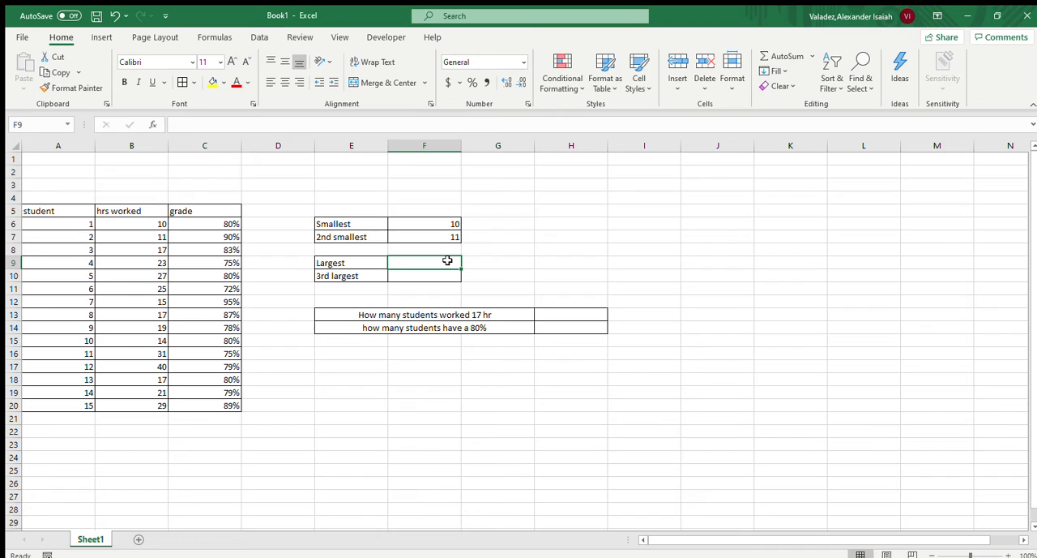
type("=")
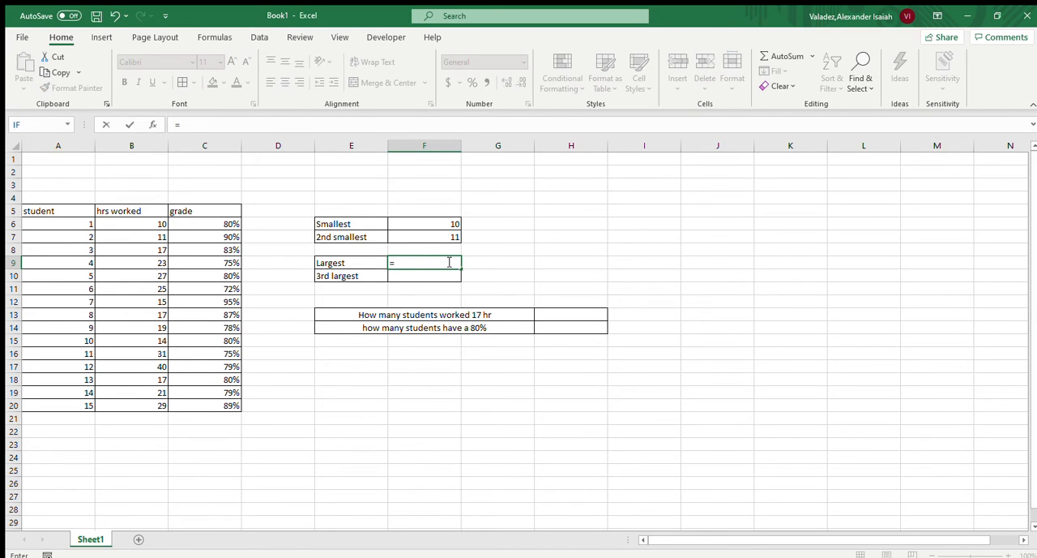
type("la")
key("Tab")
left_click(160, 229)
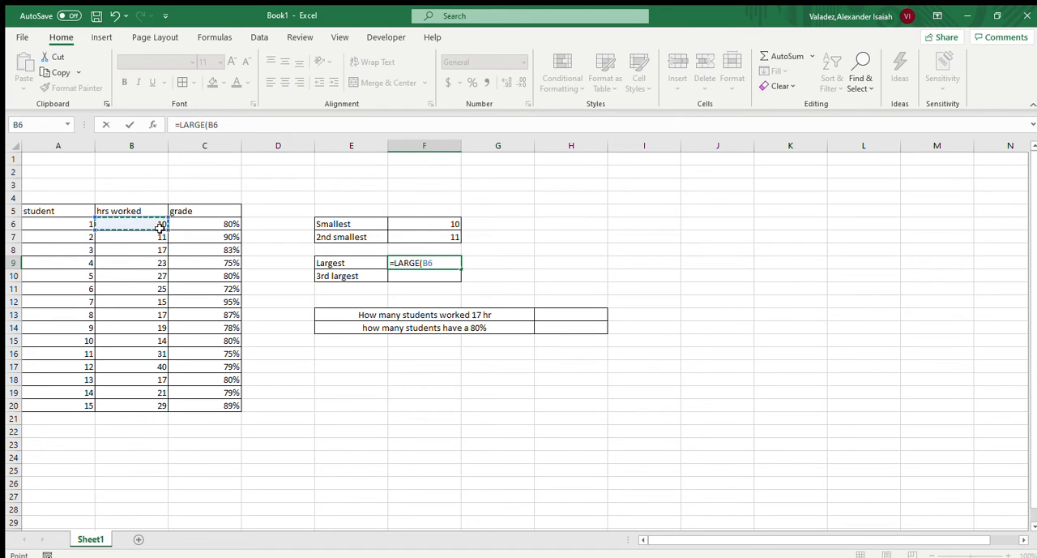
left_click_drag(160, 229, 160, 403)
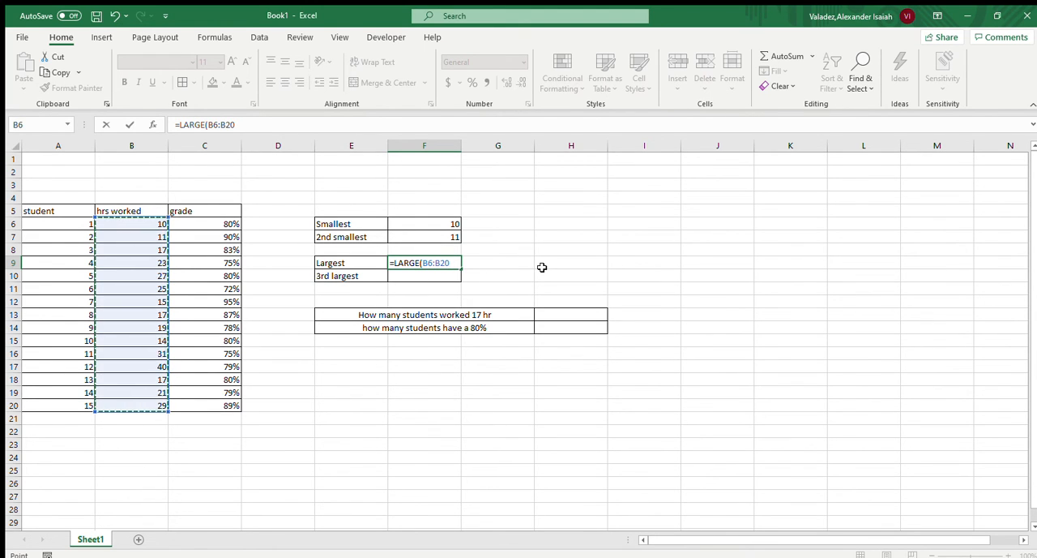
type(",1")
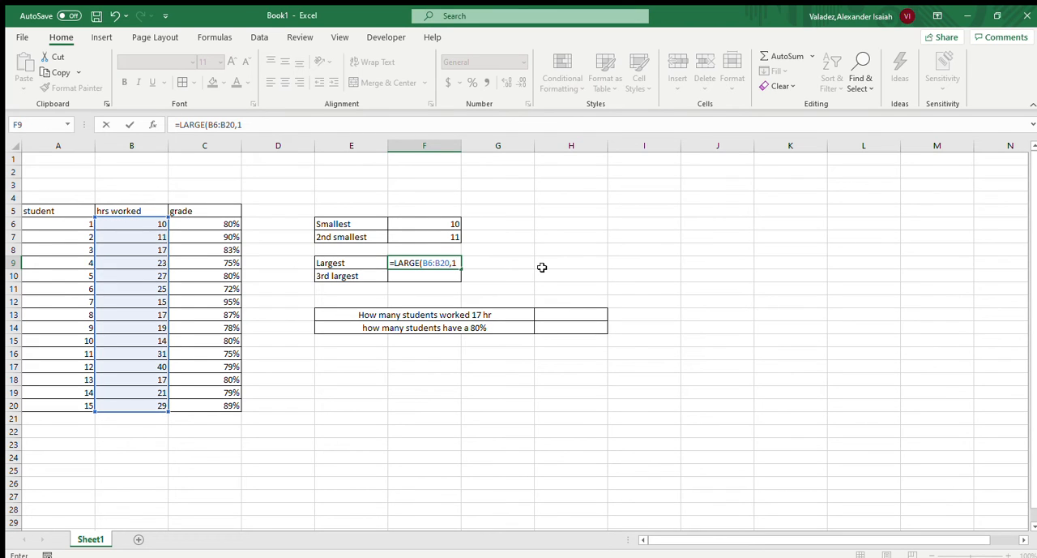
key("Return")
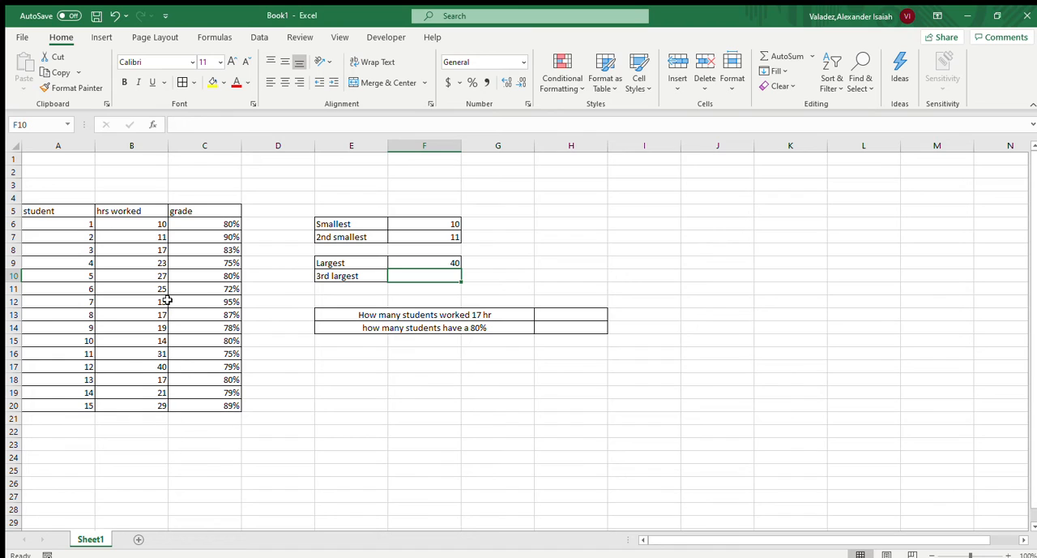
In F10, enter a LARGE formula over the hours worked in B6:B20 with k set to 3 for the third largest value
double_click(447, 275)
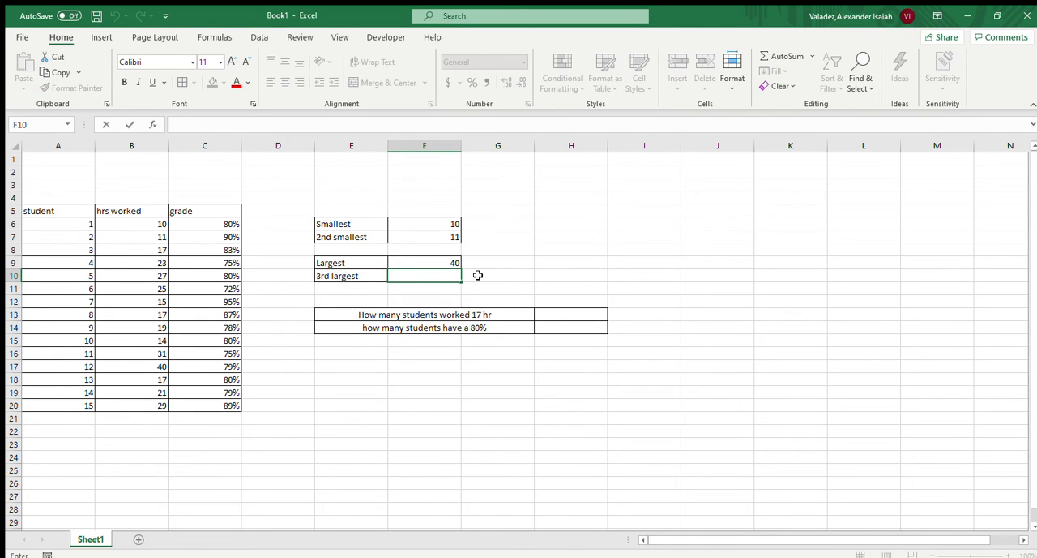
type("=")
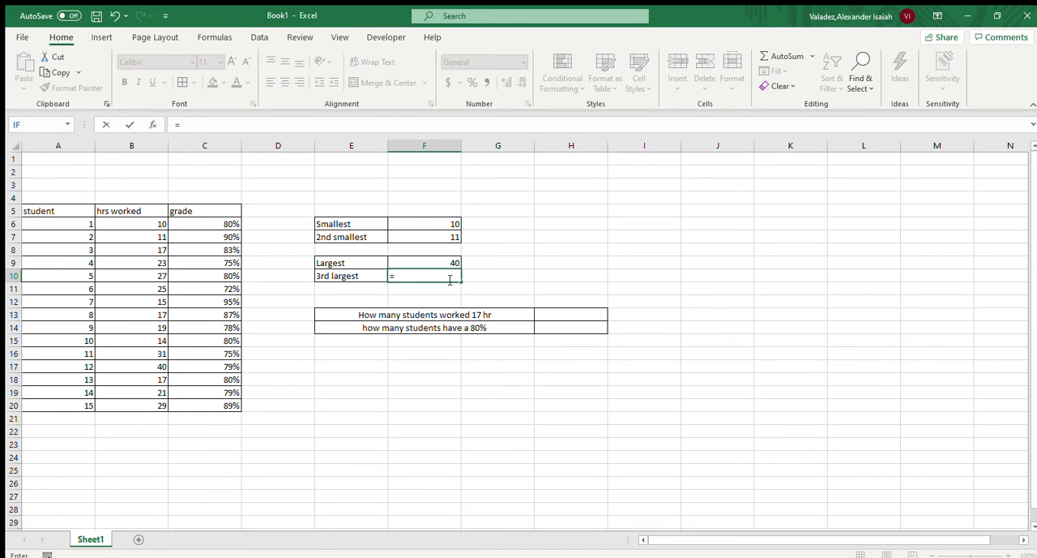
type("la")
double_click(424, 294)
left_click_drag(158, 224, 159, 402)
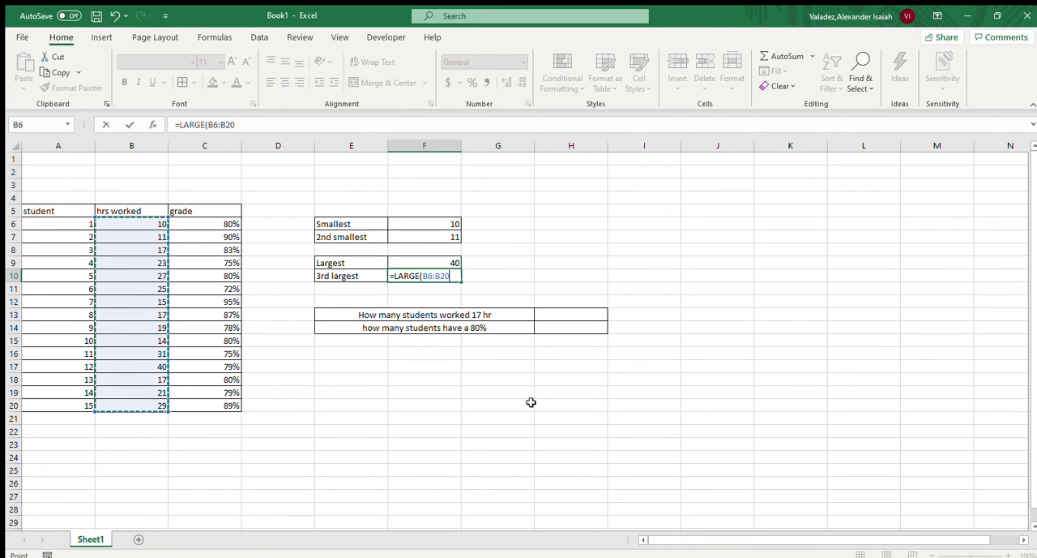
type(",")
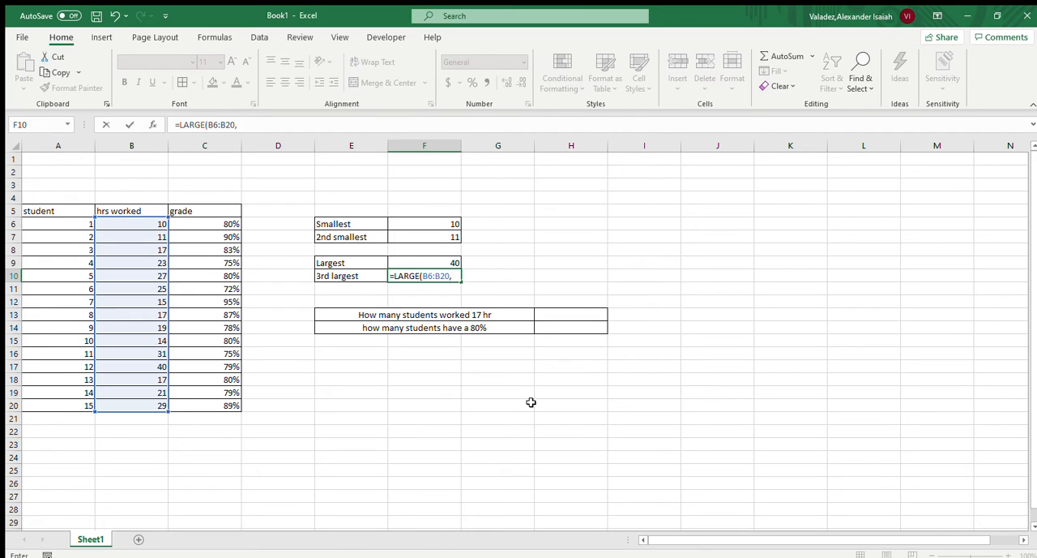
type("3")
key("Return")
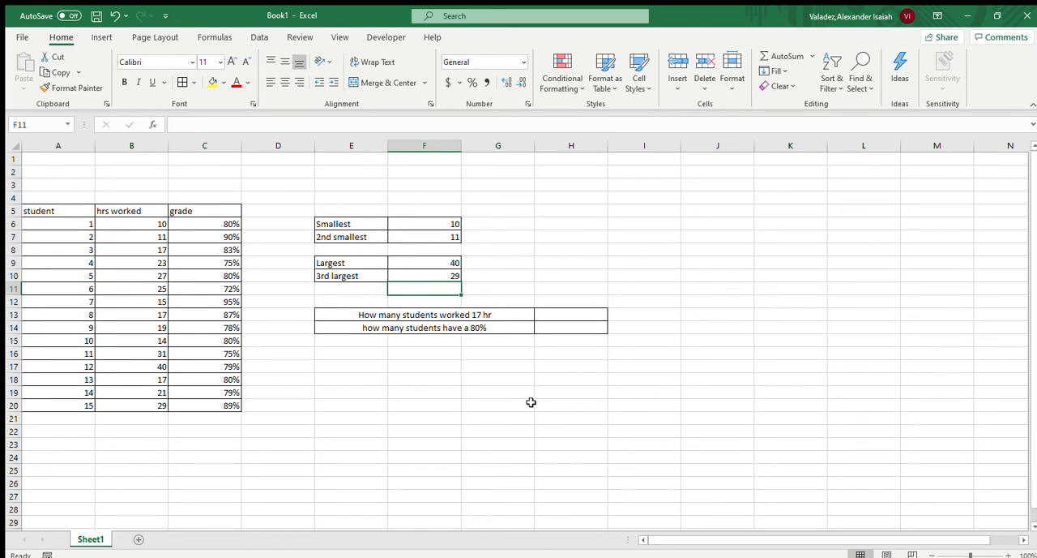
left_click(625, 245)
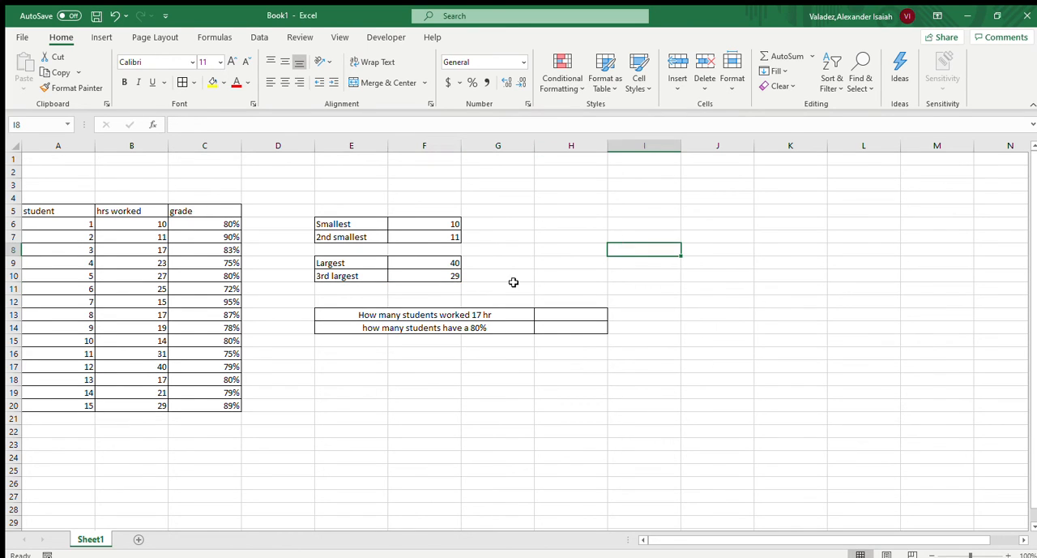
In H13, count the students who worked 17 hours using COUNTIF over B6:B20 with the criterion 17
left_click(568, 315)
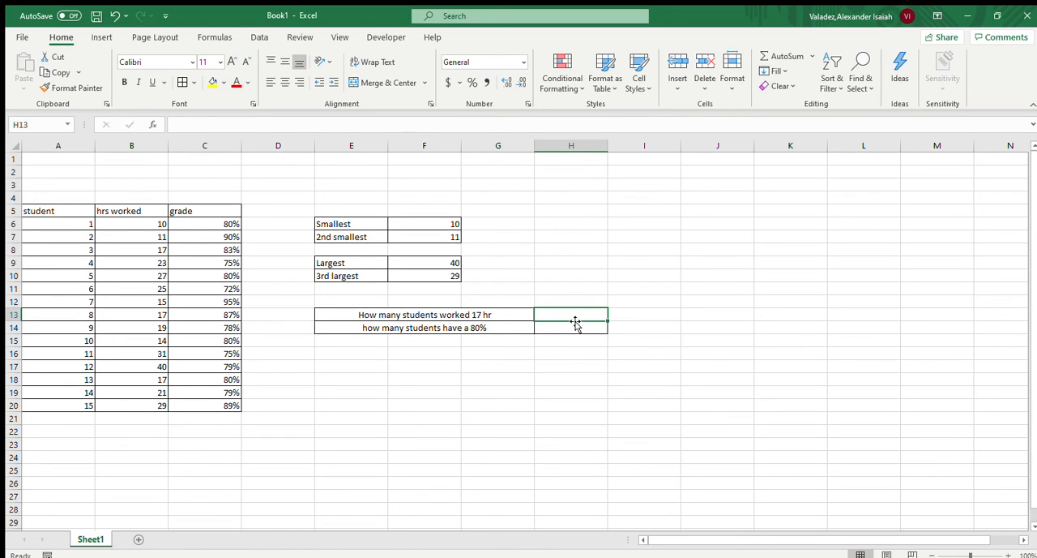
type("=")
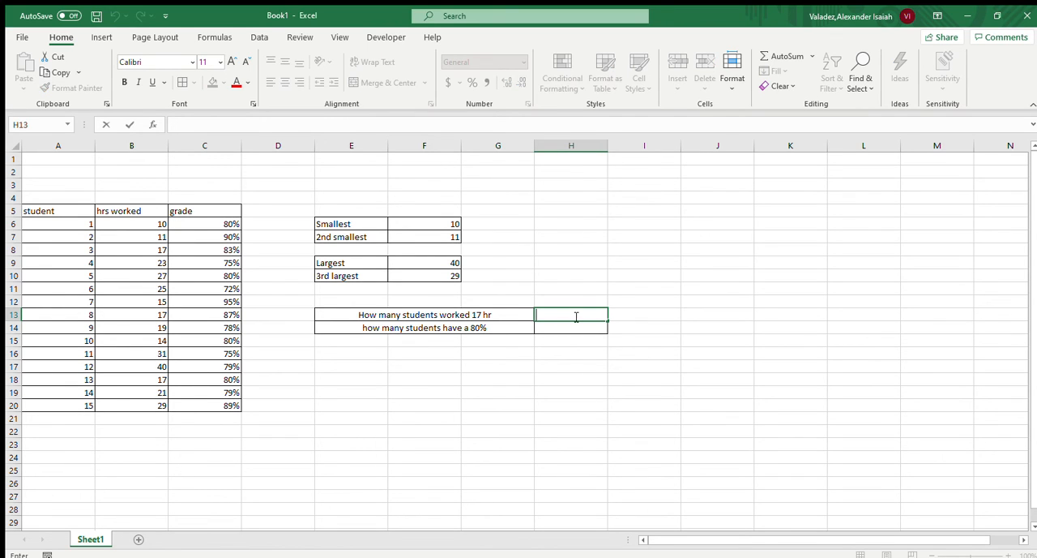
type("c")
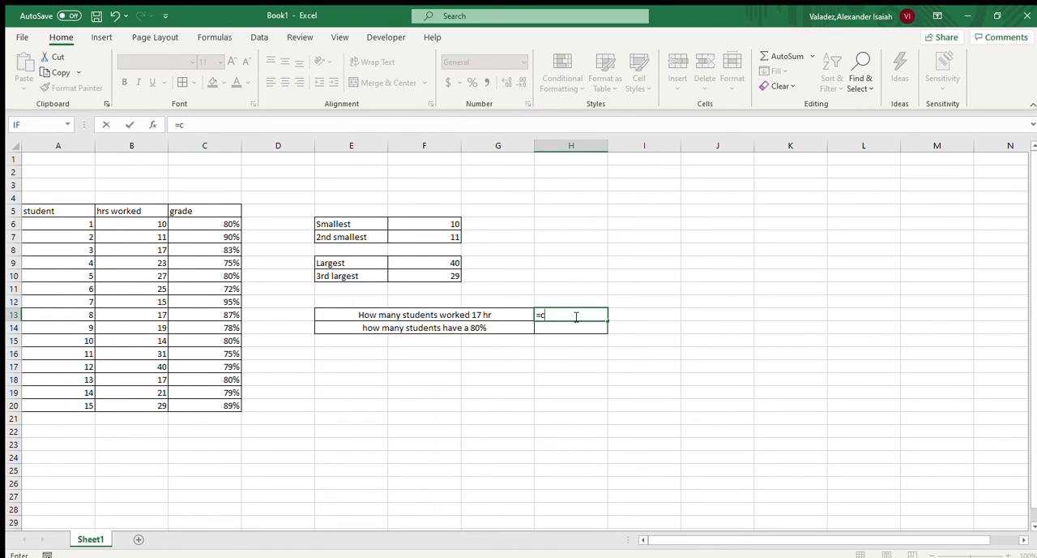
type("ountif(")
left_click_drag(144, 227, 160, 404)
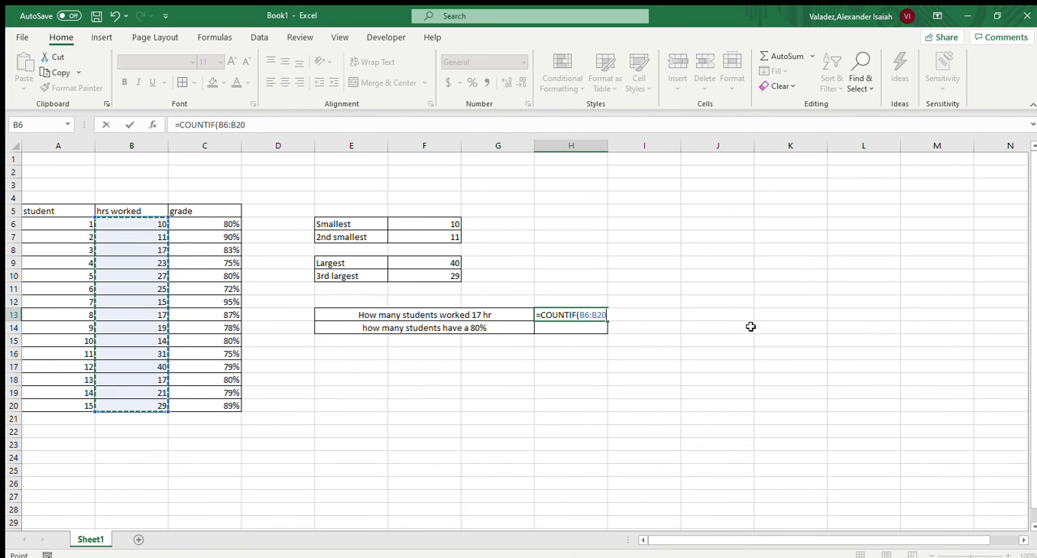
type(",")
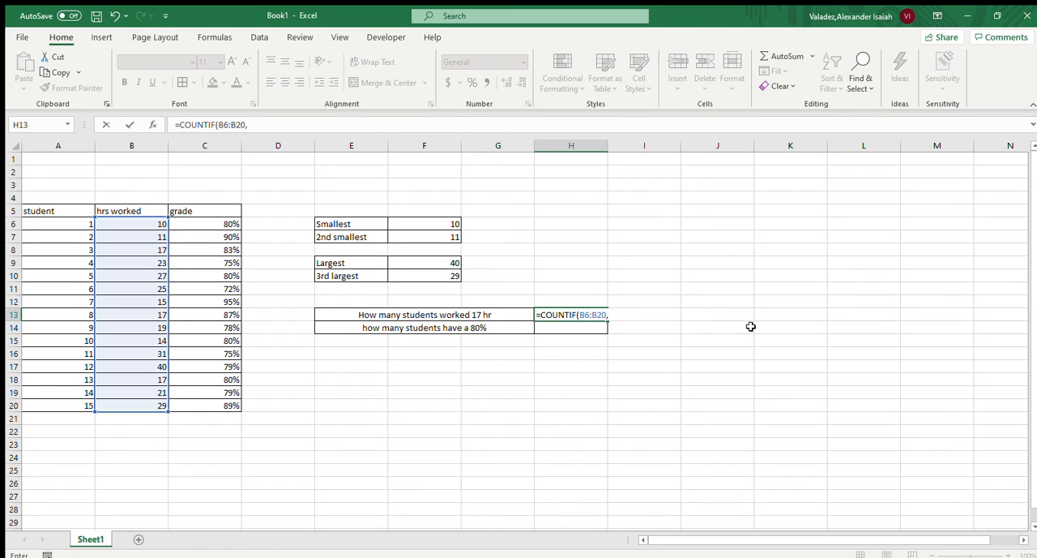
type("17")
key("Return")
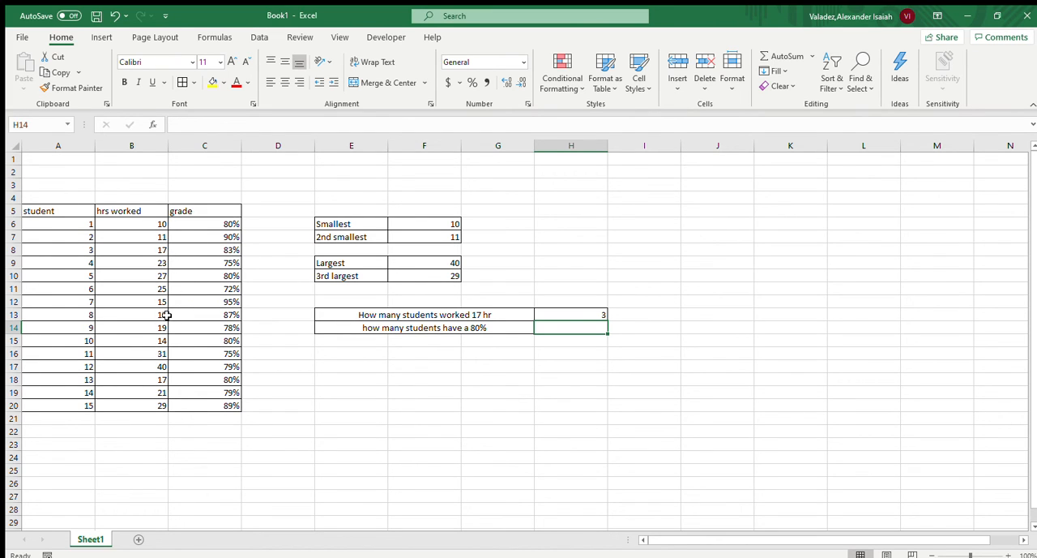
In H14, count the students with an 80% grade using COUNTIF over C6:C20 with the criterion 80%
double_click(590, 328)
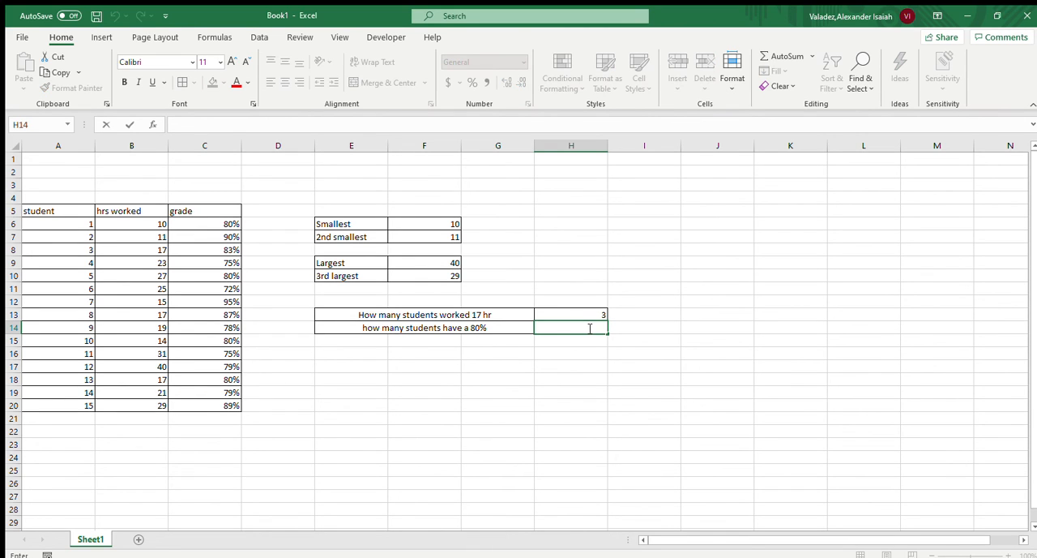
type("=")
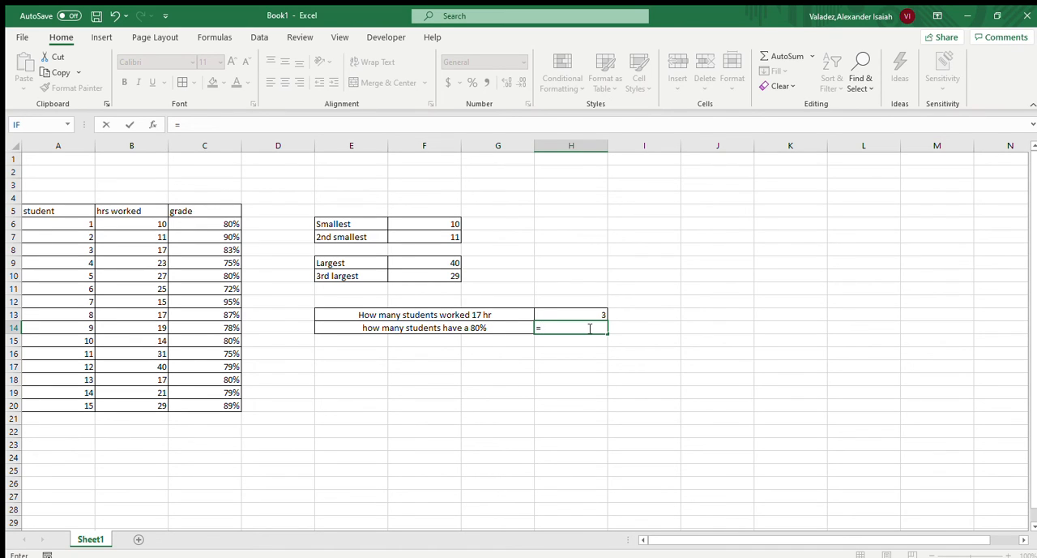
type("coun")
double_click(564, 368)
left_click_drag(229, 228, 230, 405)
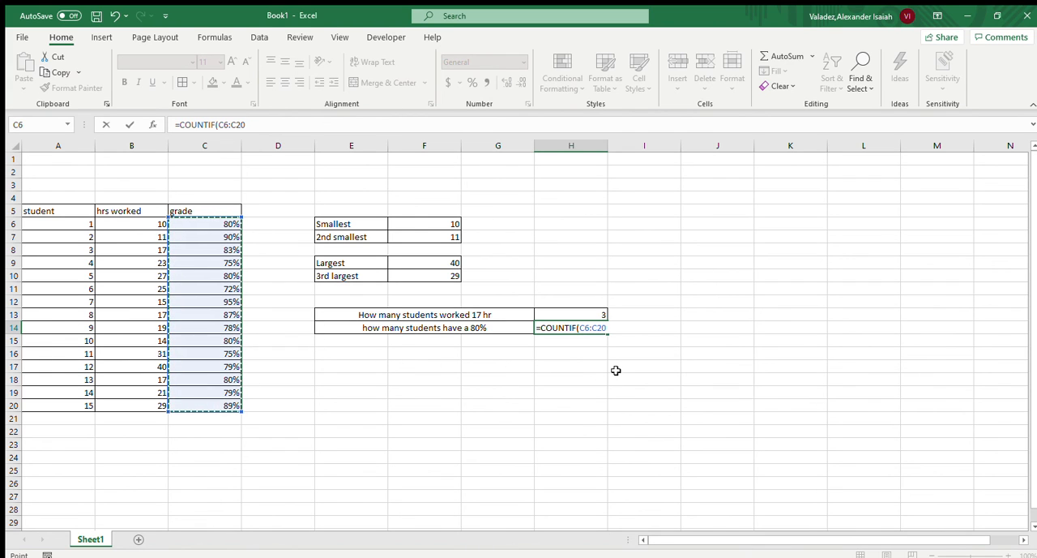
type(",")
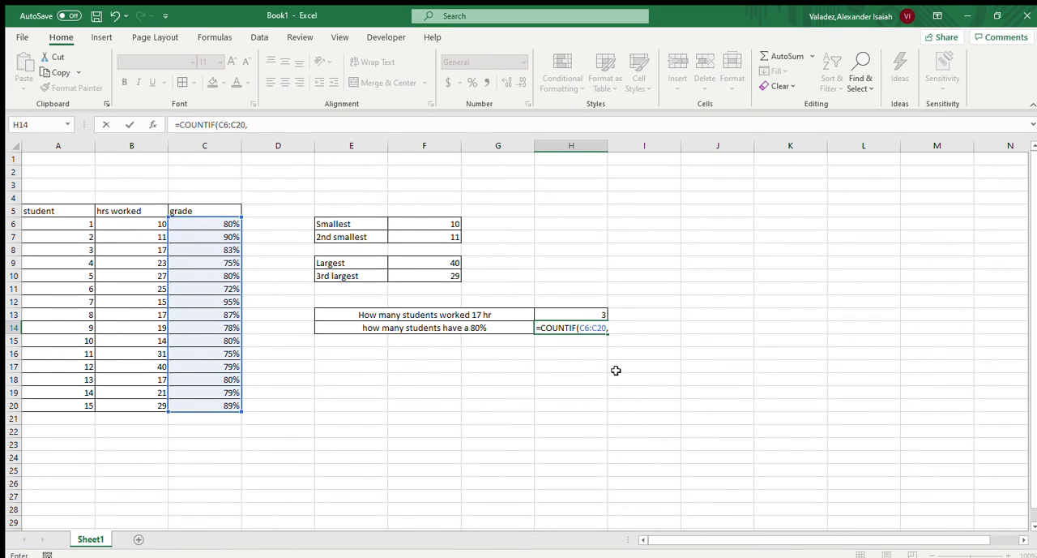
type("80%")
key("Return")
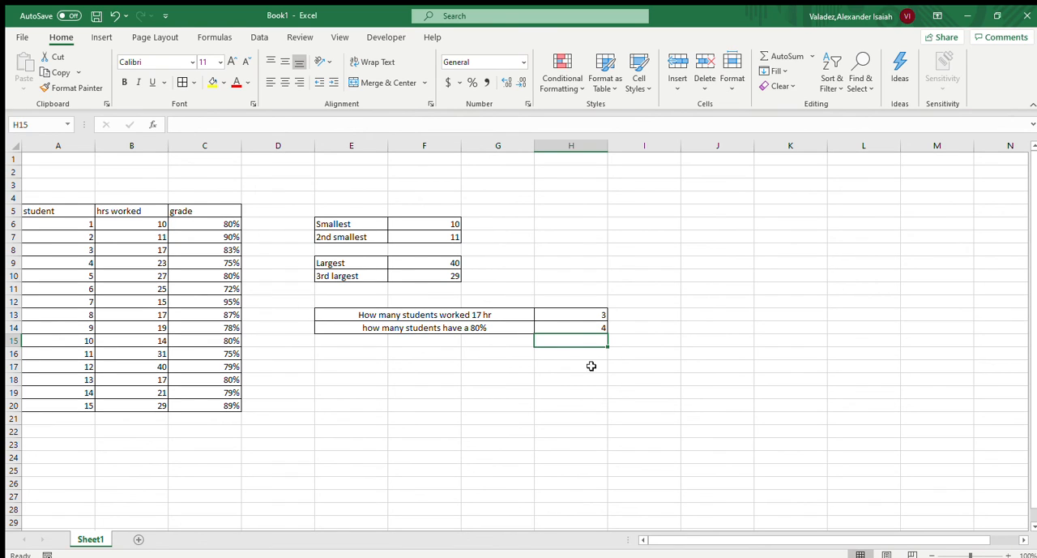
Review the finished COUNTIF formulas in H14 and H13, the LARGE formulas in F10 and F9, and the SMALL formulas in F7 and F6
left_click(584, 330)
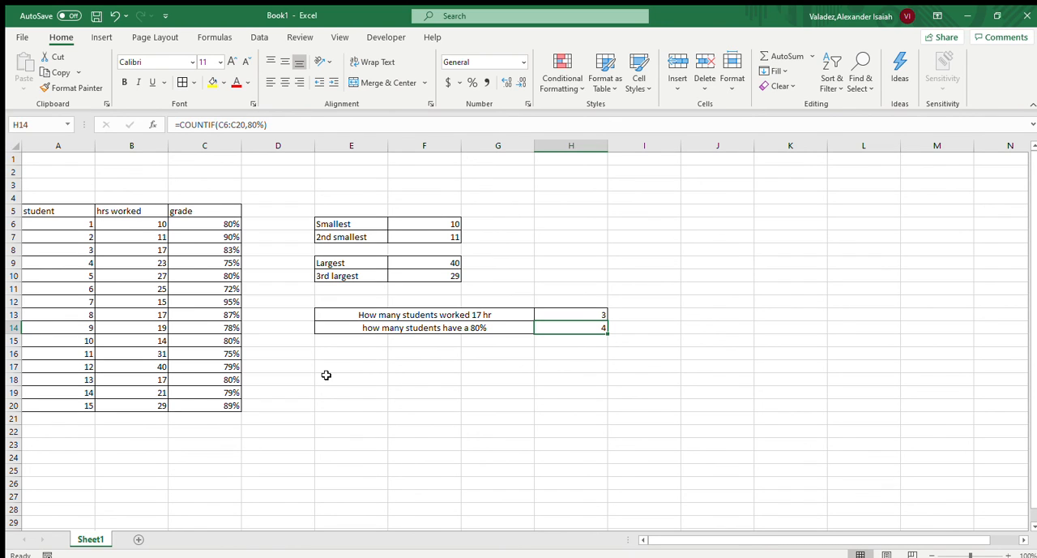
left_click(590, 318)
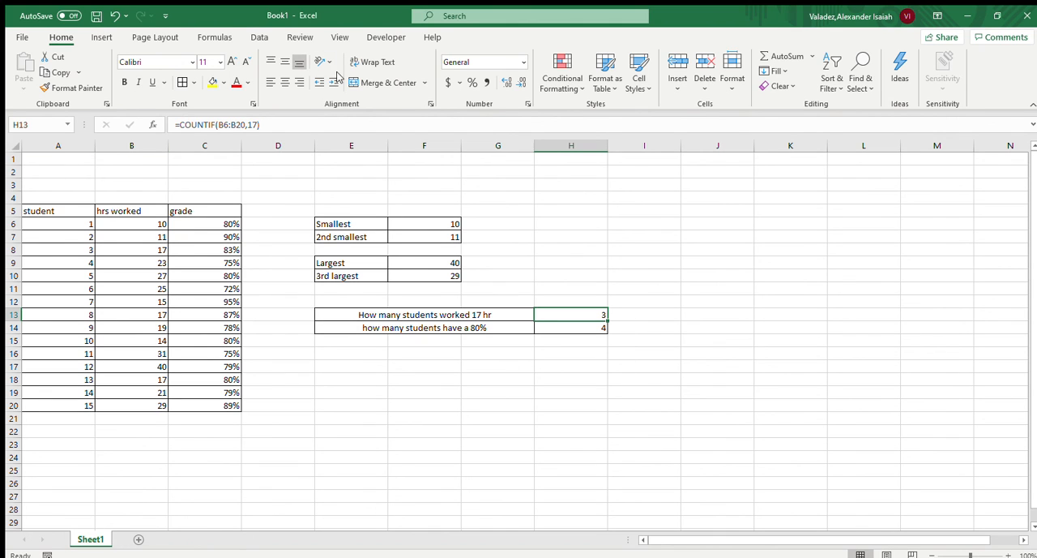
left_click(442, 275)
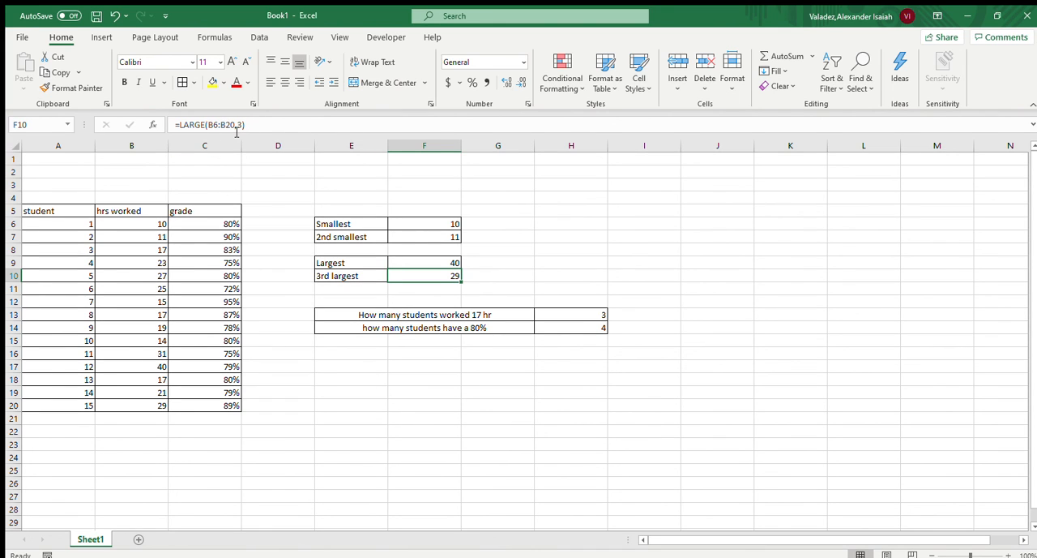
left_click(437, 261)
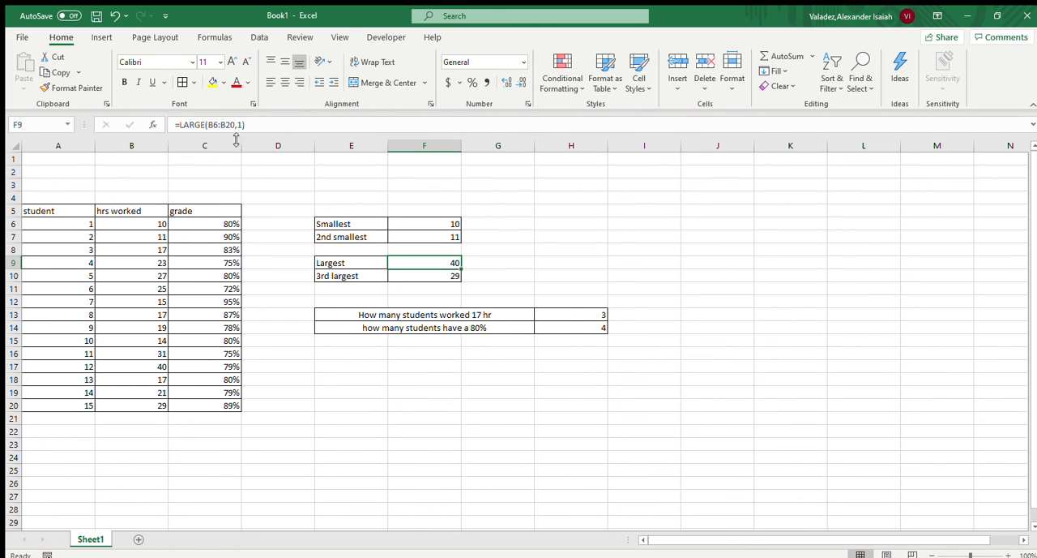
left_click(422, 238)
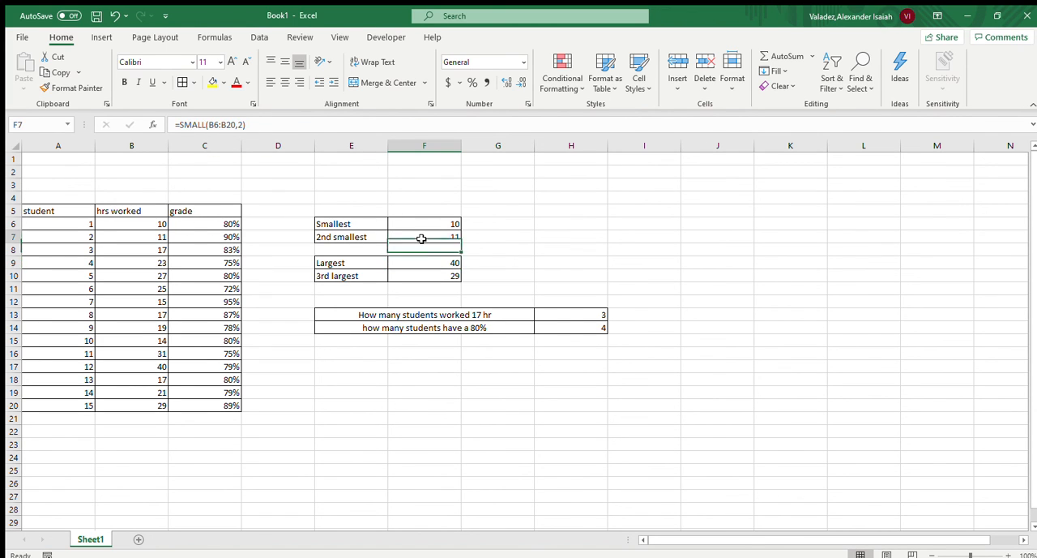
left_click_drag(422, 238, 421, 236)
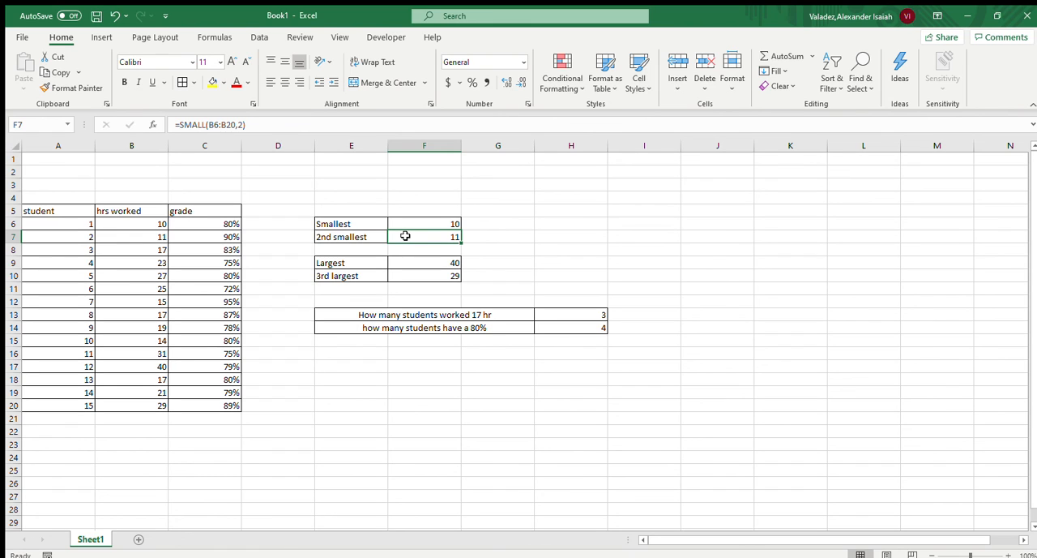
left_click(407, 220)
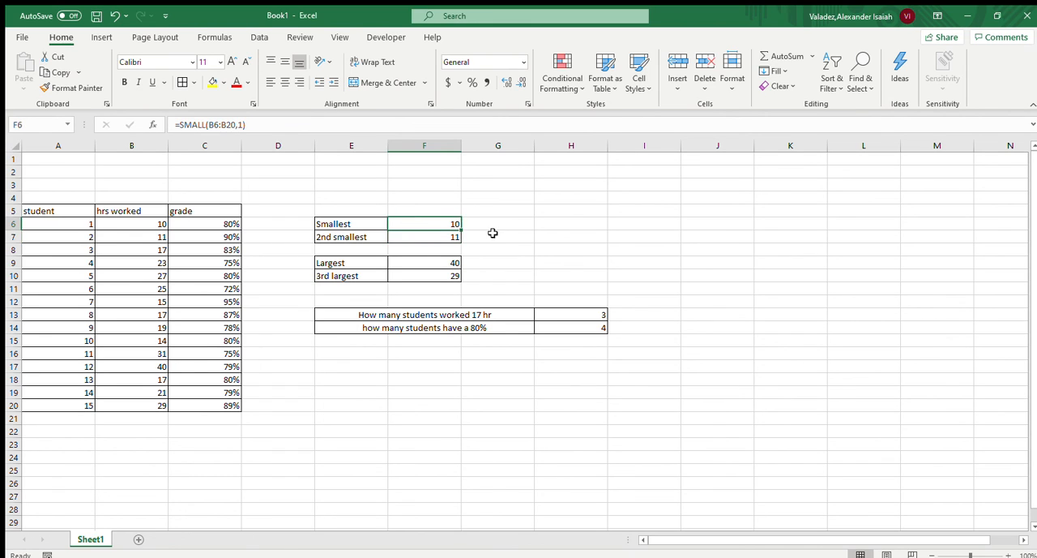